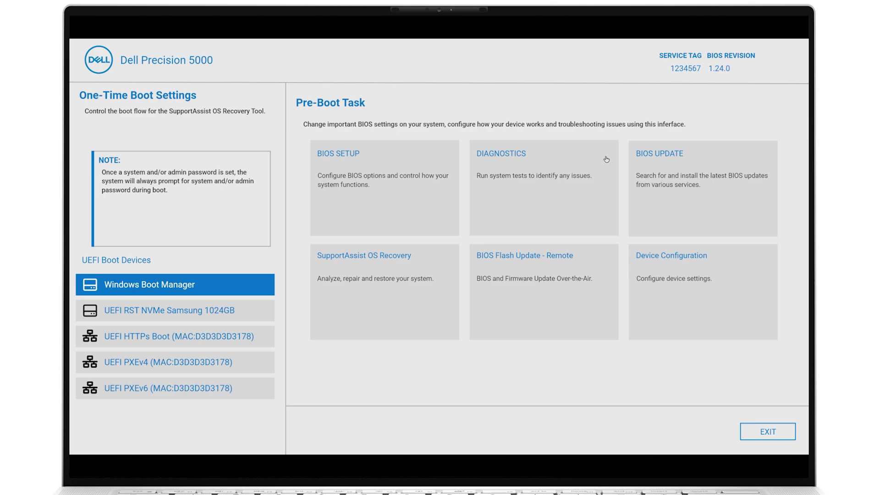
Step: Start the Quick Test from the Diagnostics tile, then cancel it with Esc
{"action": "left_click", "coordinate": [553, 214]}
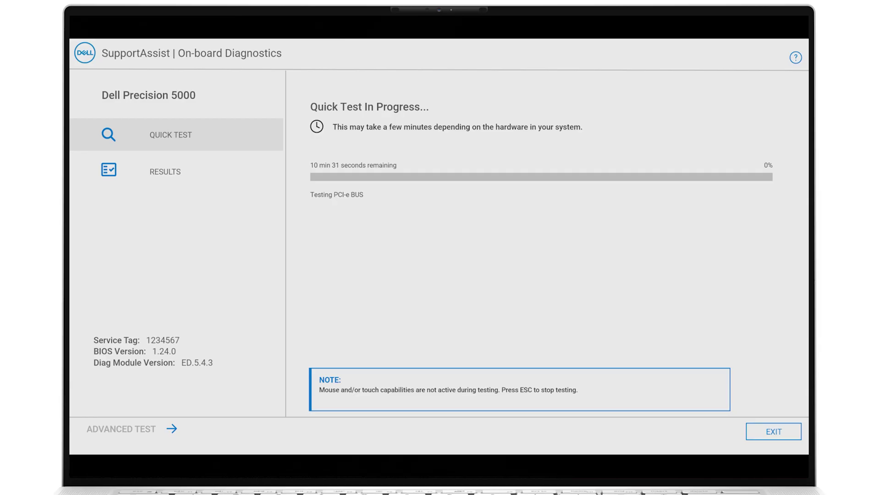
{"action": "key", "text": "Escape"}
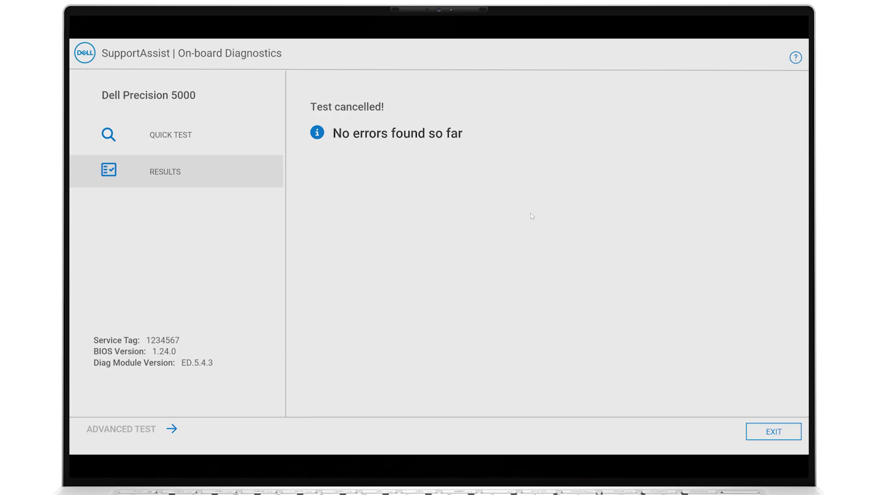
Step: In Advanced Test, deselect keyboard, system, fan, processor and memory components
{"action": "left_click", "coordinate": [139, 432]}
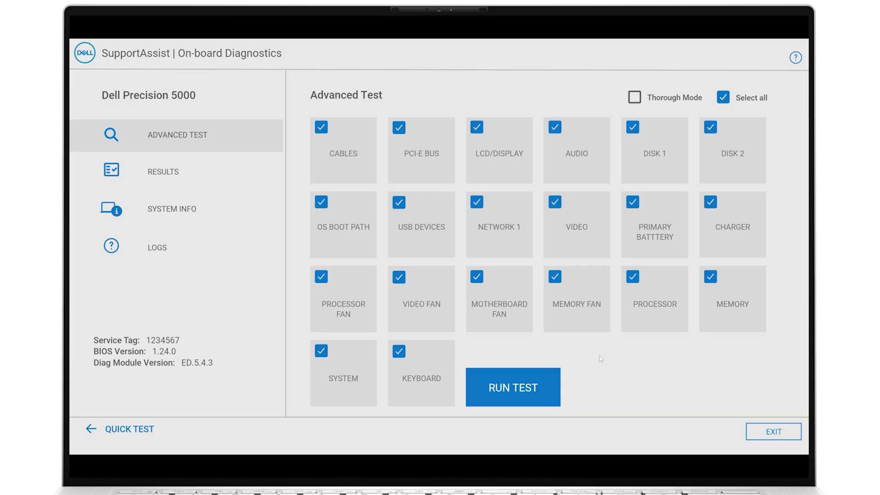
{"action": "left_click", "coordinate": [400, 352]}
{"action": "left_click", "coordinate": [320, 351]}
{"action": "left_click", "coordinate": [322, 277]}
{"action": "left_click", "coordinate": [399, 277]}
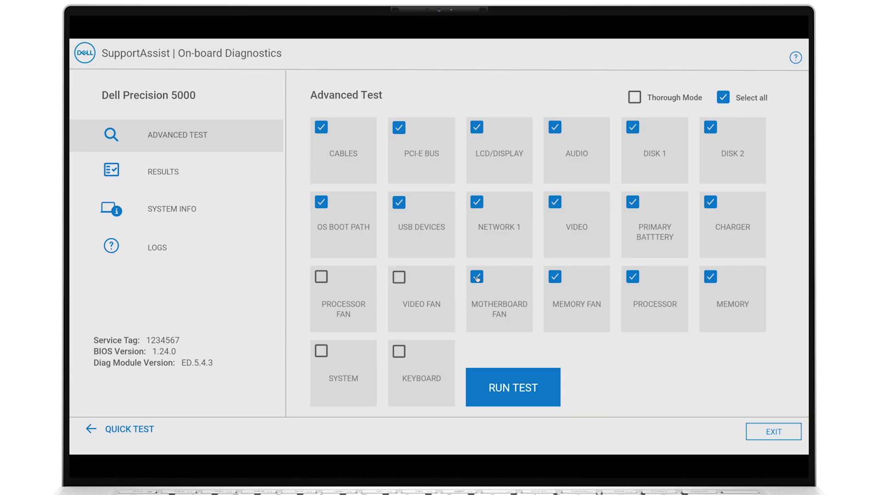
{"action": "left_click", "coordinate": [633, 279]}
{"action": "left_click", "coordinate": [711, 277]}
Step: Deselect every remaining component except Disk 1 and Disk 2, then run the test
{"action": "left_click", "coordinate": [556, 201]}
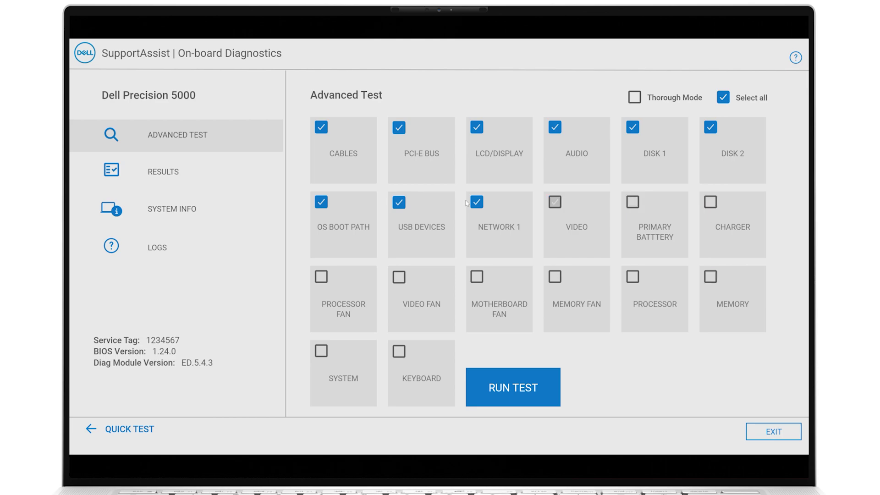
{"action": "left_click", "coordinate": [476, 201]}
{"action": "left_click", "coordinate": [400, 204]}
{"action": "left_click", "coordinate": [321, 199]}
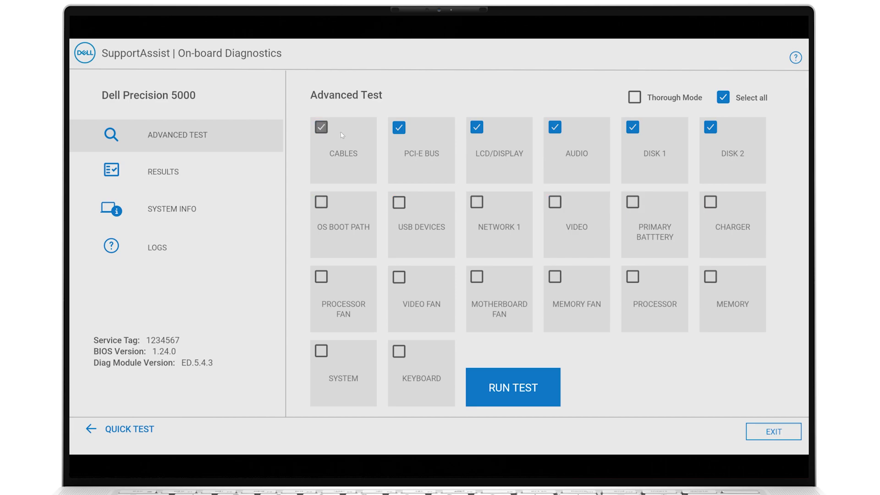
{"action": "left_click", "coordinate": [475, 135]}
{"action": "left_click", "coordinate": [558, 131]}
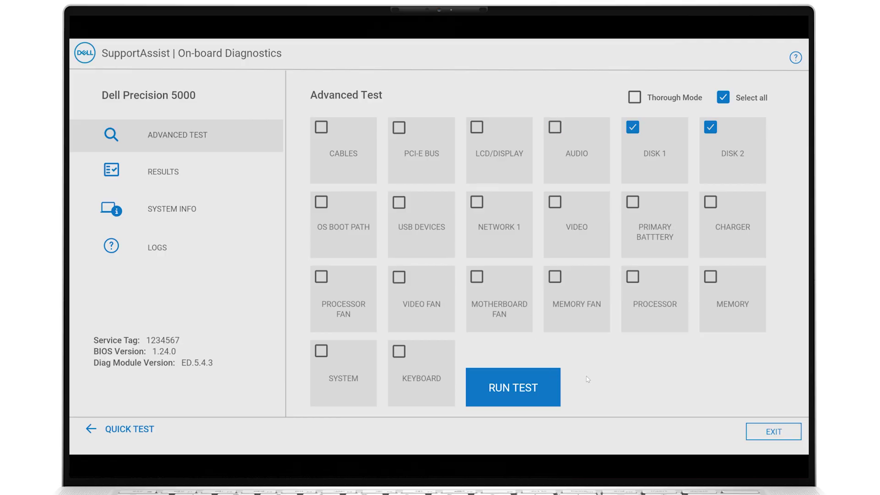
{"action": "left_click", "coordinate": [517, 389]}
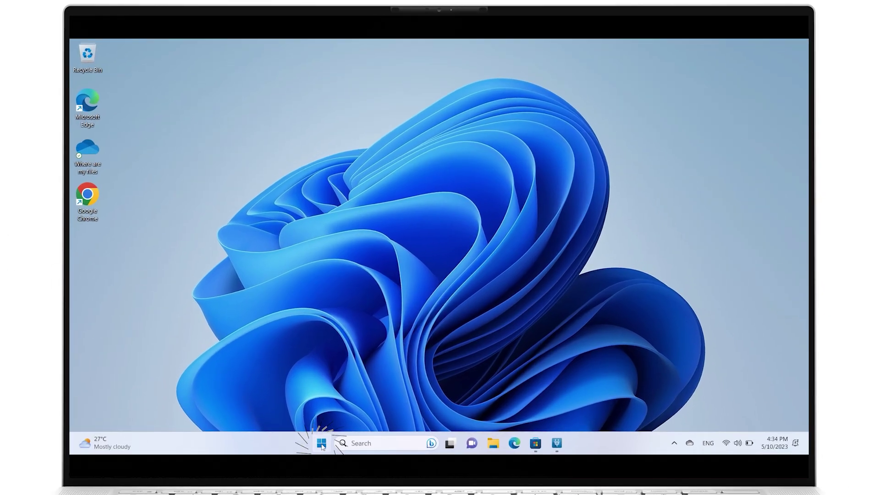
Step: Open System Configuration and set selective startup without loading startup items
{"action": "left_click", "coordinate": [321, 443]}
{"action": "type", "text": "msconfig"}
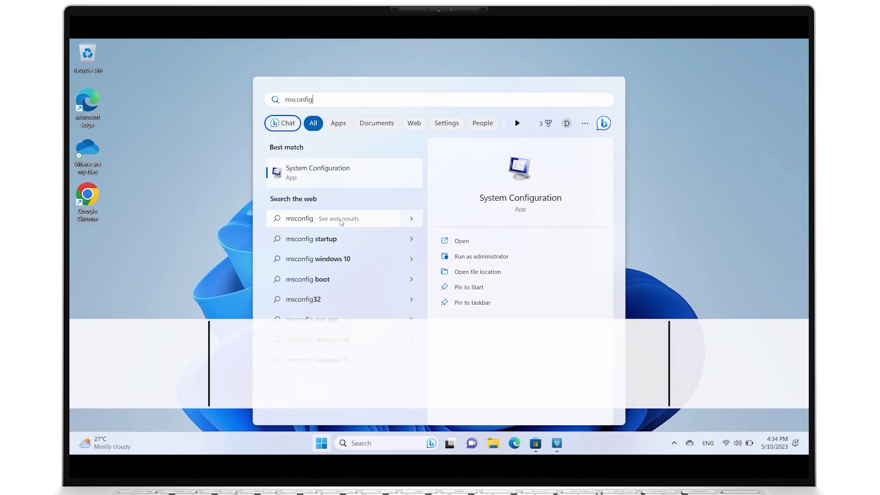
{"action": "left_click", "coordinate": [348, 177]}
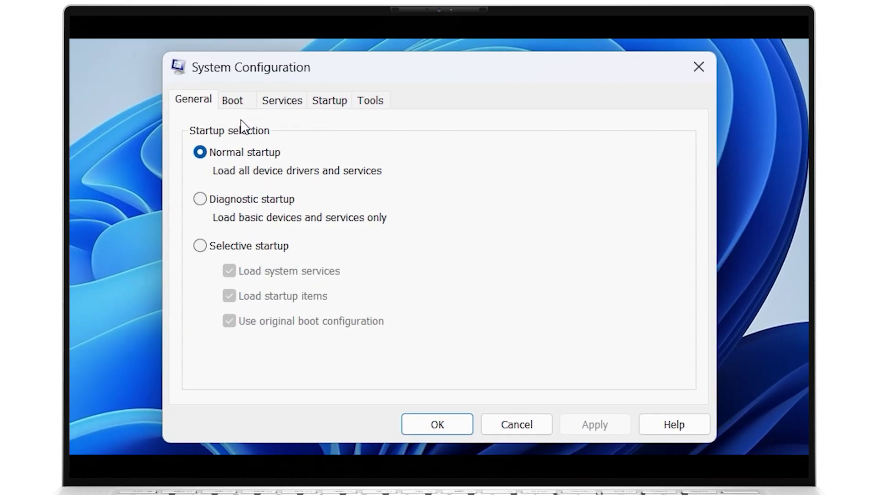
{"action": "left_click", "coordinate": [200, 246]}
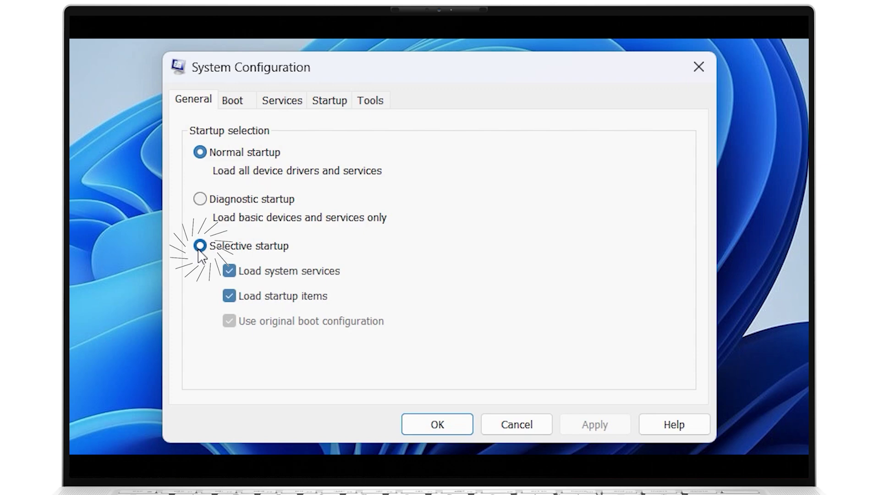
{"action": "left_click", "coordinate": [229, 296]}
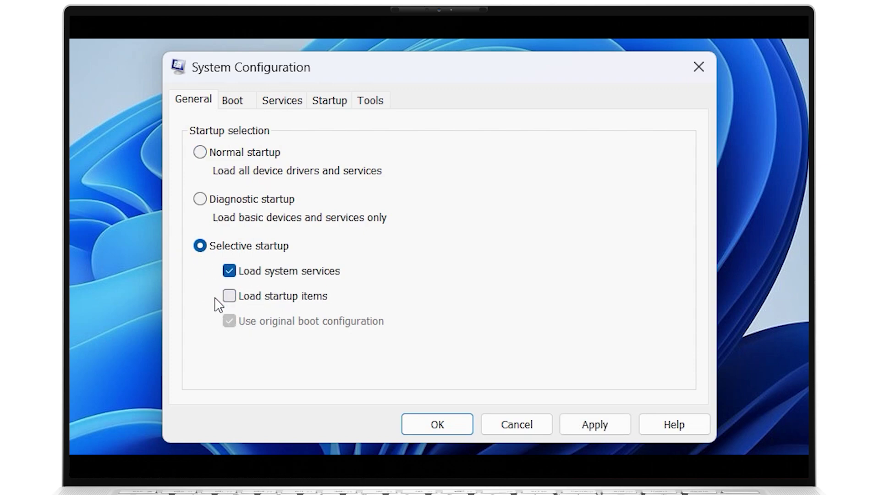
Step: On Services, hide Microsoft services, disable all the rest, and confirm with OK
{"action": "left_click", "coordinate": [292, 108]}
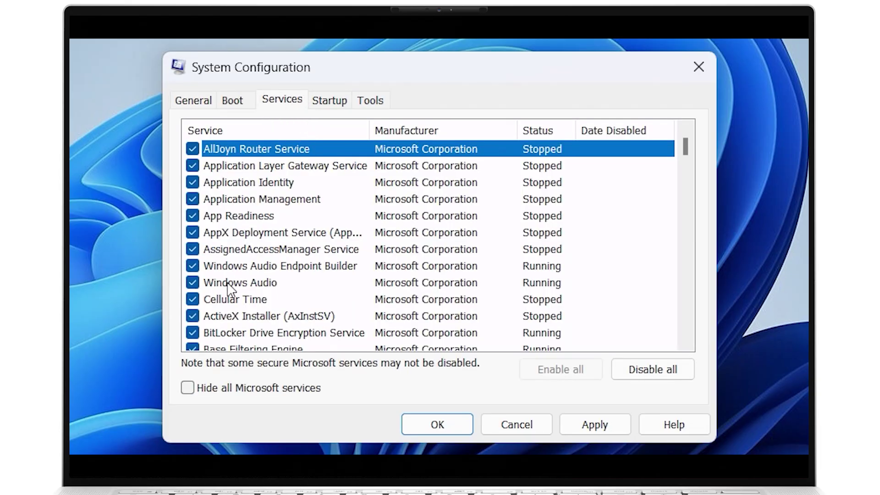
{"action": "left_click", "coordinate": [188, 388]}
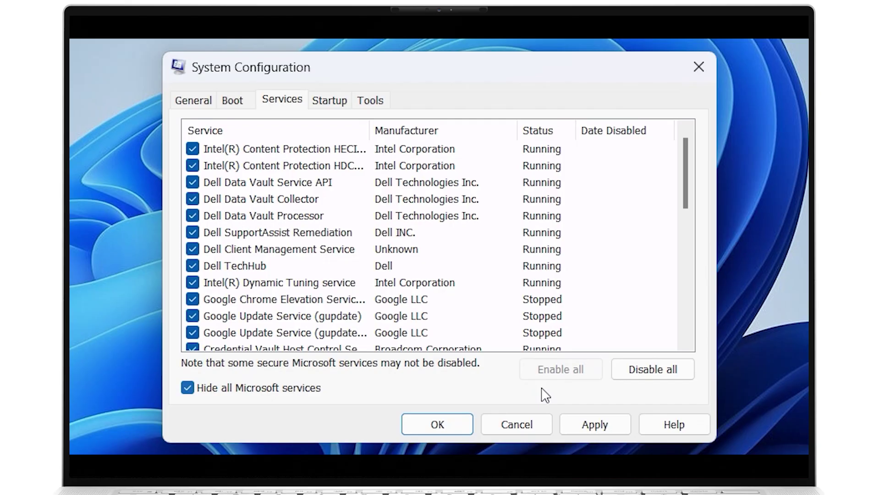
{"action": "left_click", "coordinate": [666, 383]}
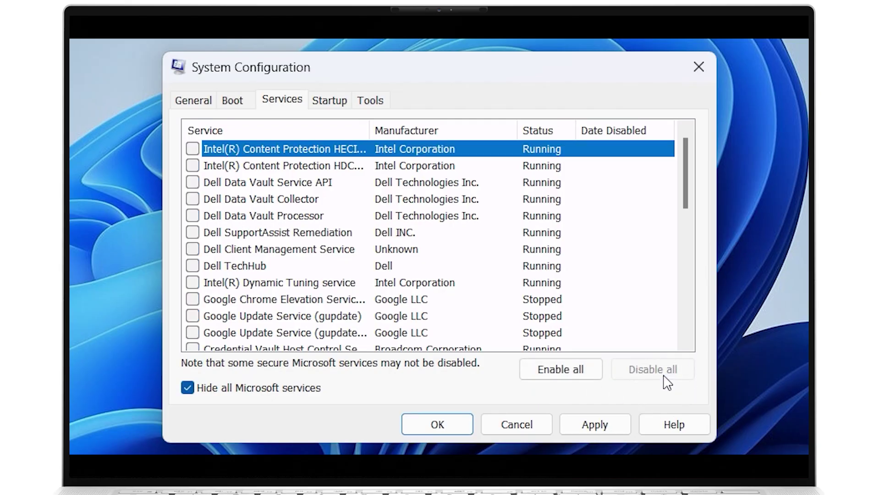
{"action": "left_click", "coordinate": [449, 424]}
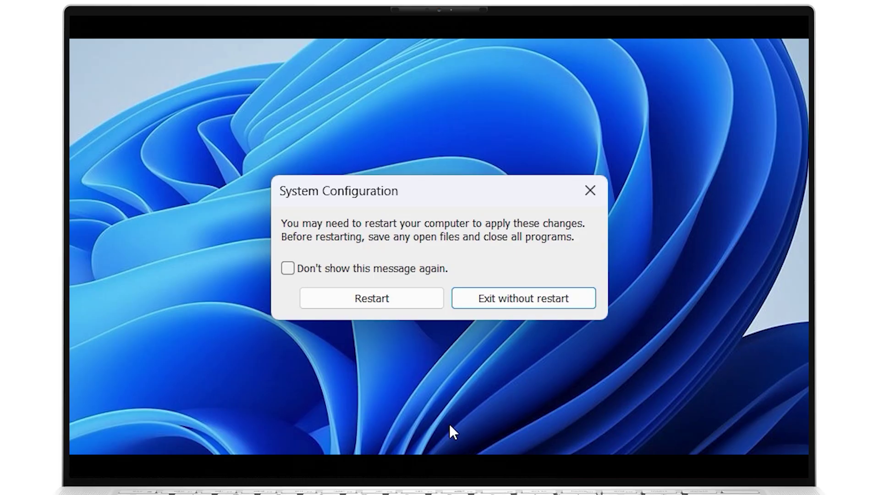
Step: Accept the Restart prompt to apply the clean-boot configuration
{"action": "left_click", "coordinate": [398, 300]}
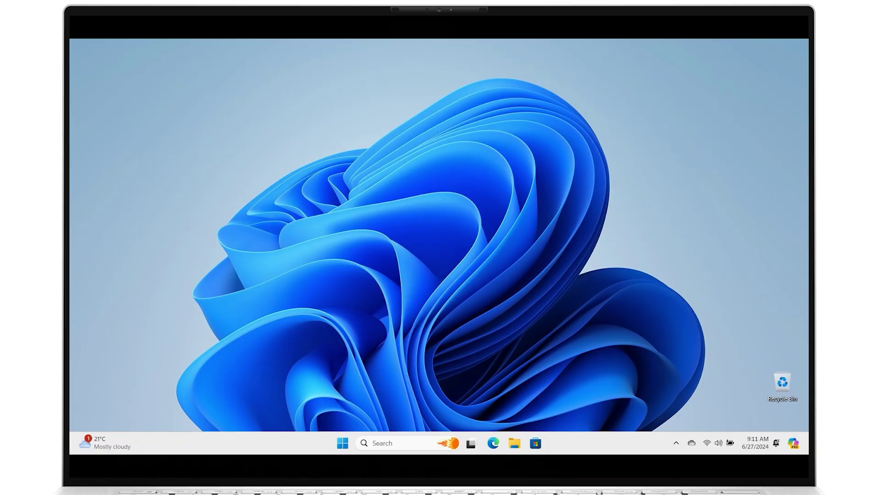
Step: Launch SupportAssist from search and run Update software, finding 3 software updates
{"action": "left_click", "coordinate": [345, 442]}
{"action": "type", "text": "su"}
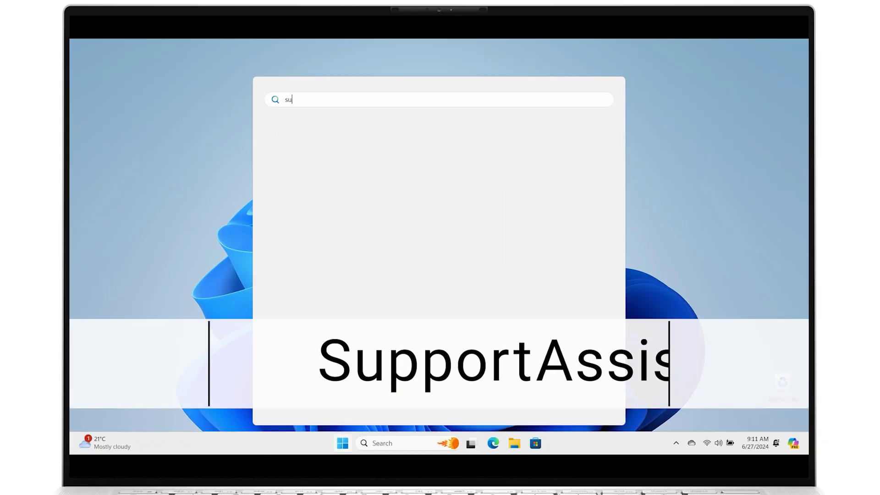
{"action": "type", "text": "pportassist"}
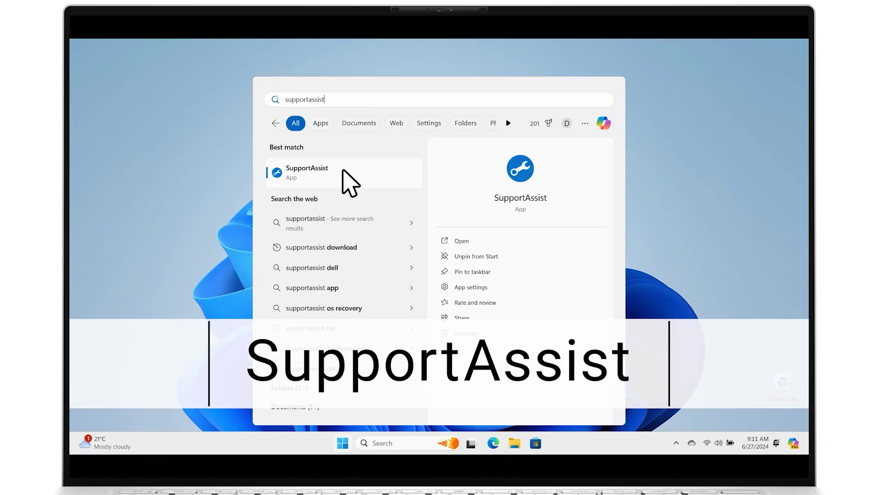
{"action": "left_click", "coordinate": [342, 172]}
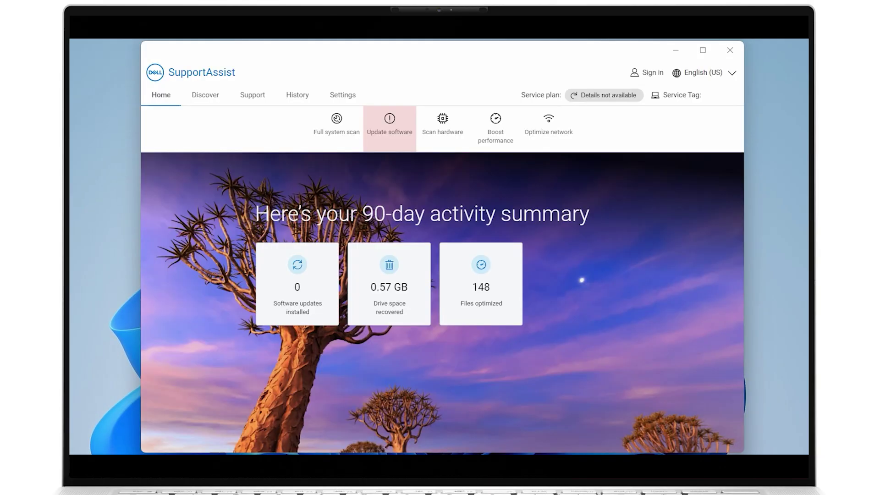
{"action": "left_click", "coordinate": [391, 121]}
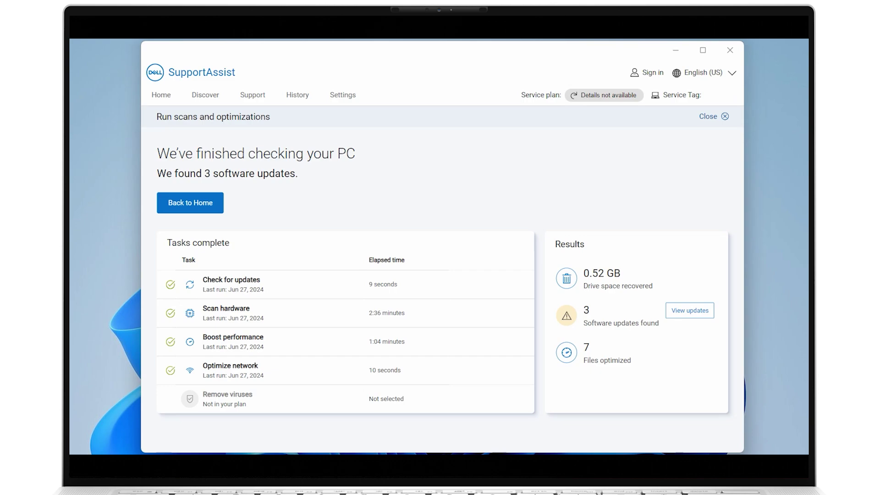
Step: Install all 3 found updates, restart now, and dismiss the sign-out notice
{"action": "left_click", "coordinate": [694, 312]}
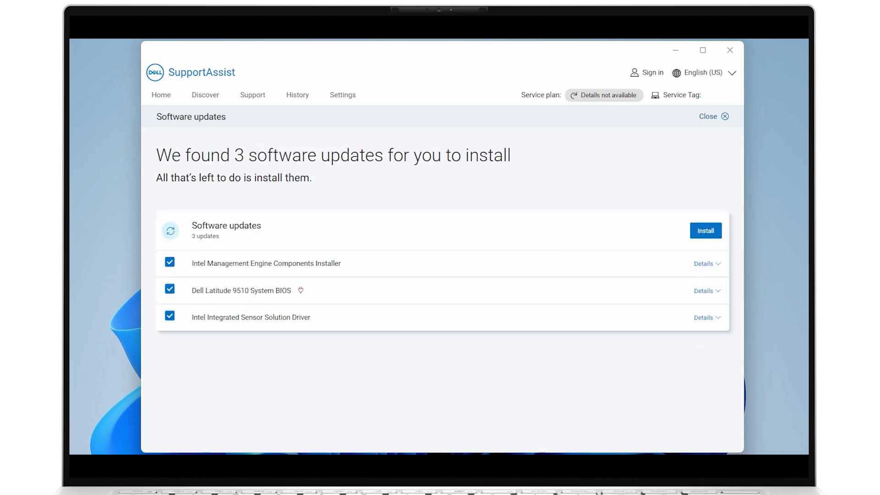
{"action": "left_click", "coordinate": [705, 232]}
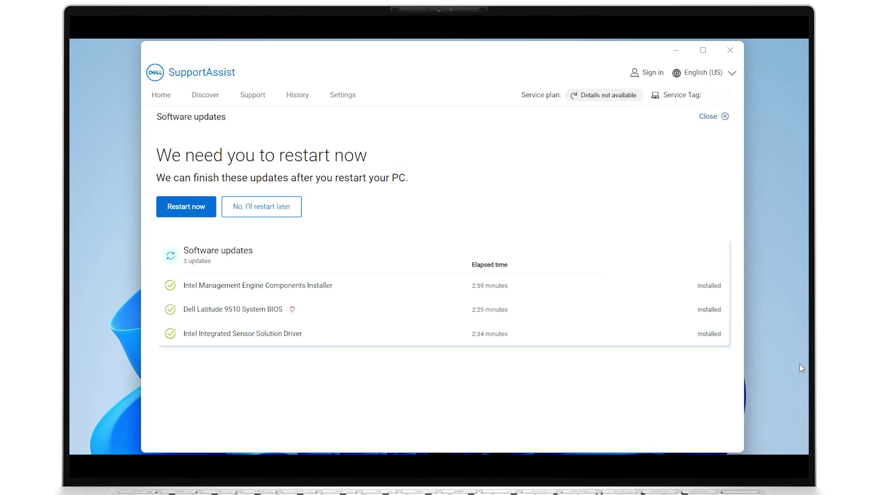
{"action": "left_click", "coordinate": [197, 210]}
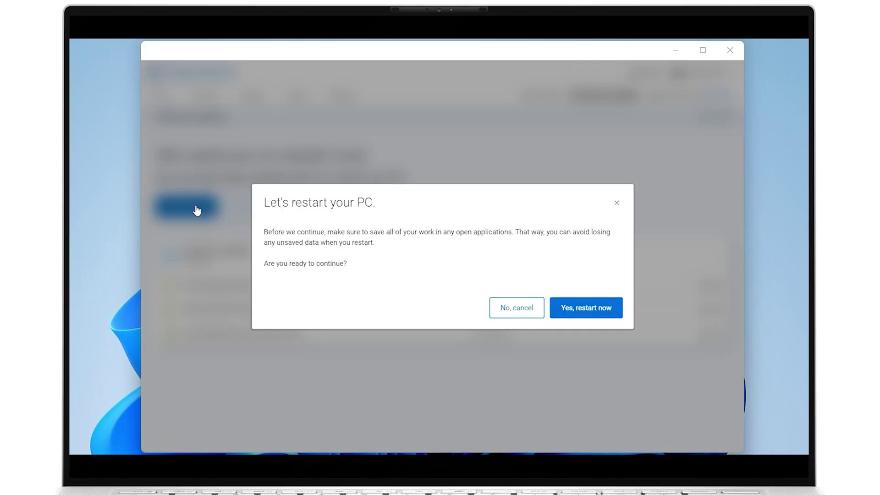
{"action": "left_click", "coordinate": [599, 314]}
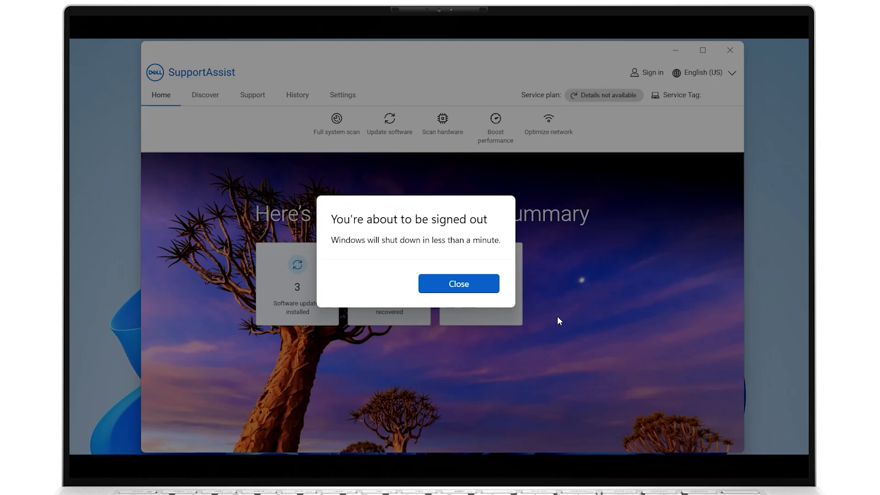
{"action": "left_click", "coordinate": [468, 280]}
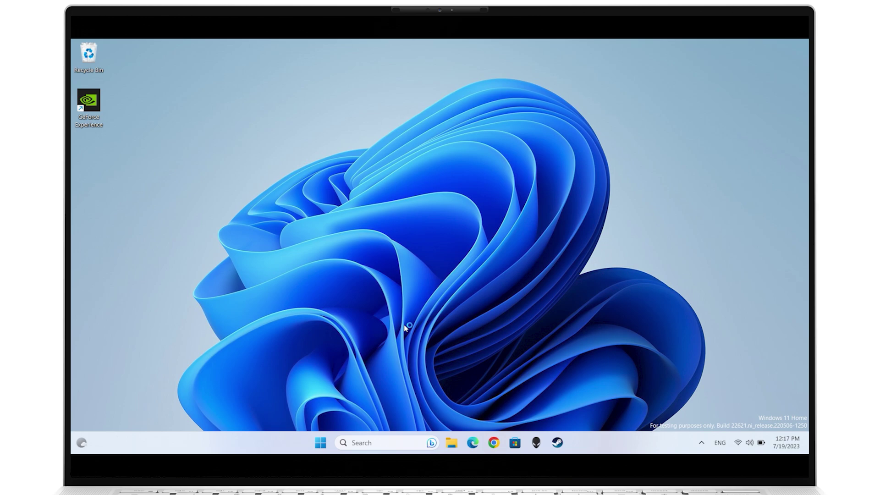
Step: Go to Settings > Windows Update from Start and run Check for updates
{"action": "left_click", "coordinate": [321, 443]}
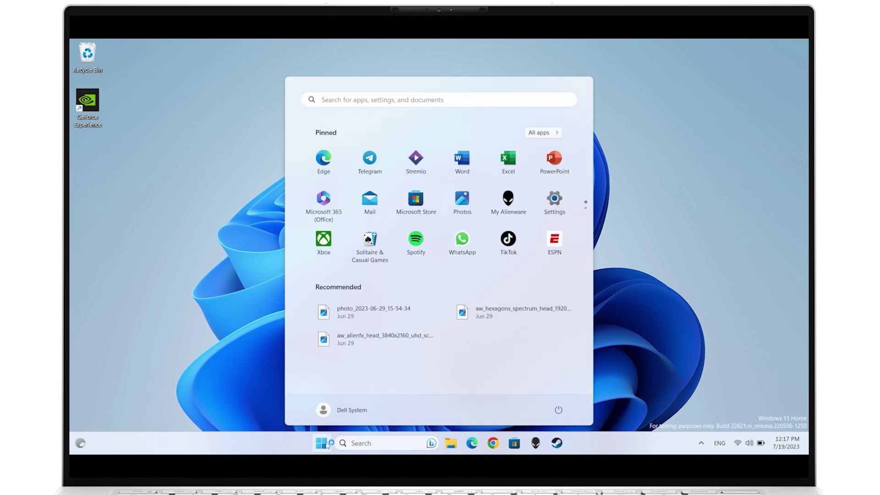
{"action": "left_click", "coordinate": [556, 204]}
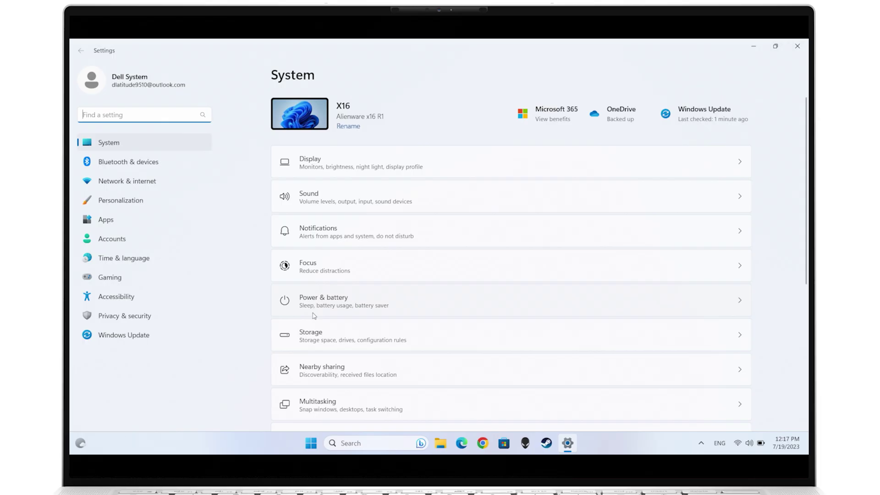
{"action": "left_click", "coordinate": [158, 339]}
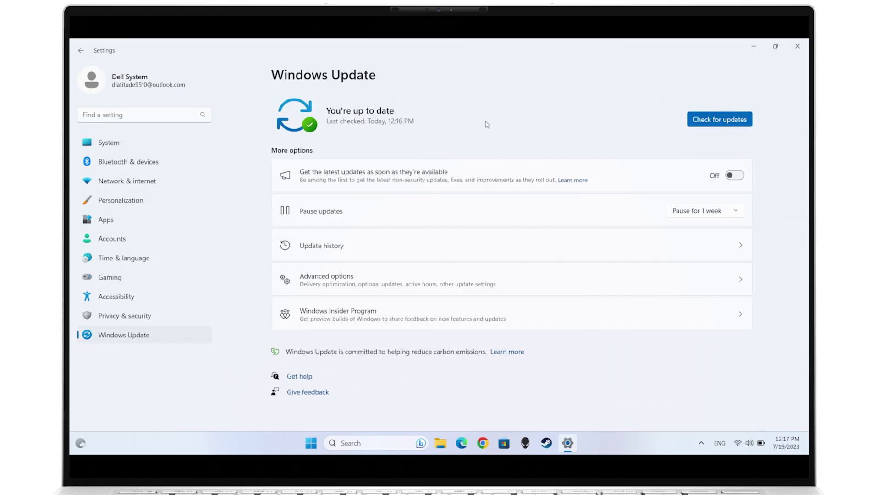
{"action": "left_click", "coordinate": [715, 126]}
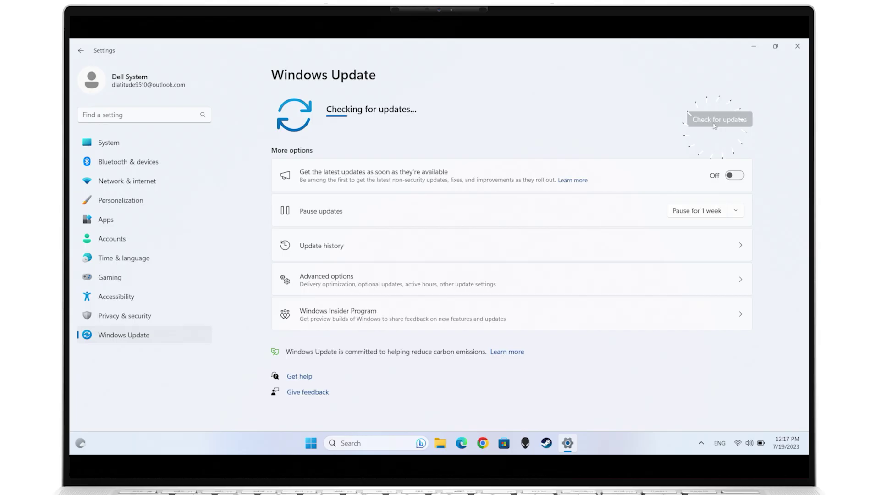